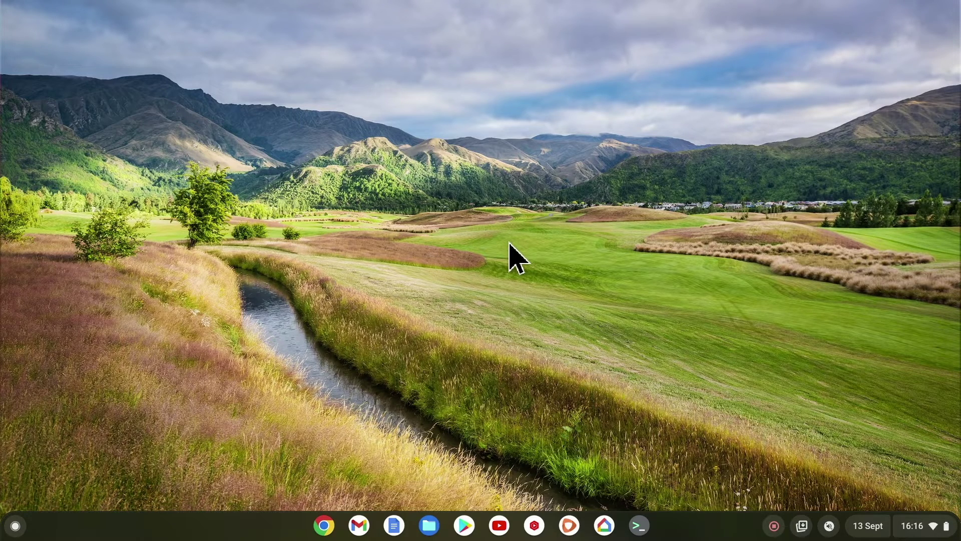
# Open Terminal and start a shell in the penguin Linux container.
pyautogui.click(640, 527)
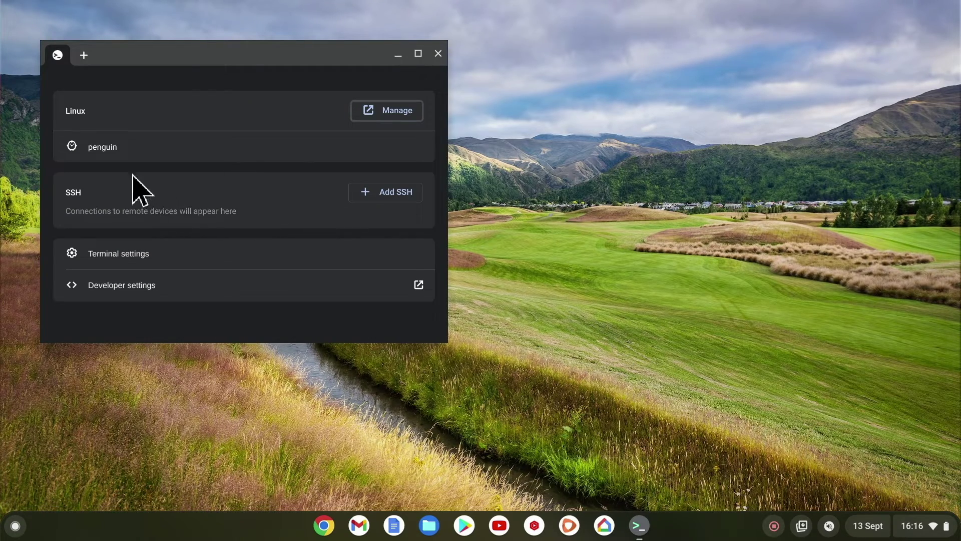
pyautogui.click(111, 152)
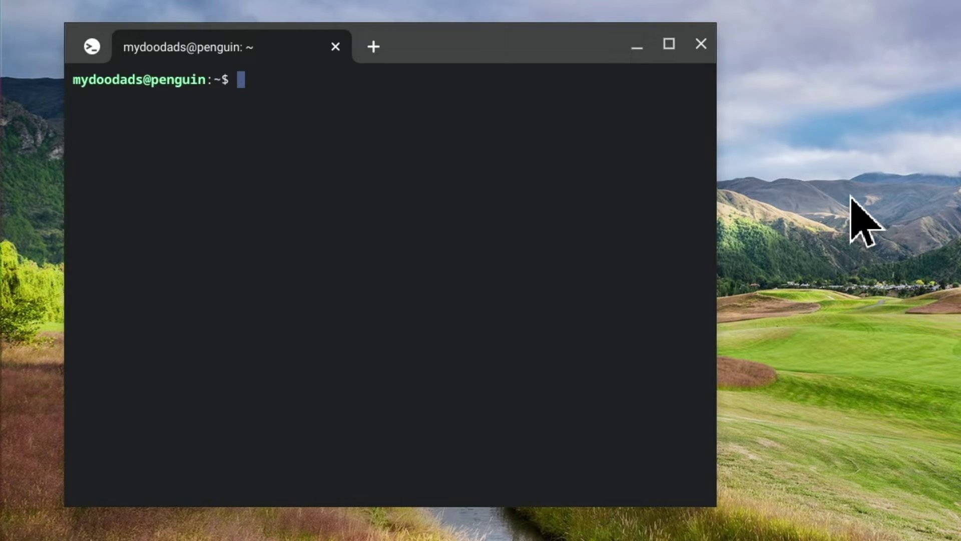
# Refresh package lists with 'sudo apt-get update', then enter 'sudo apt-get dist-upgrade'.
pyautogui.write('su')
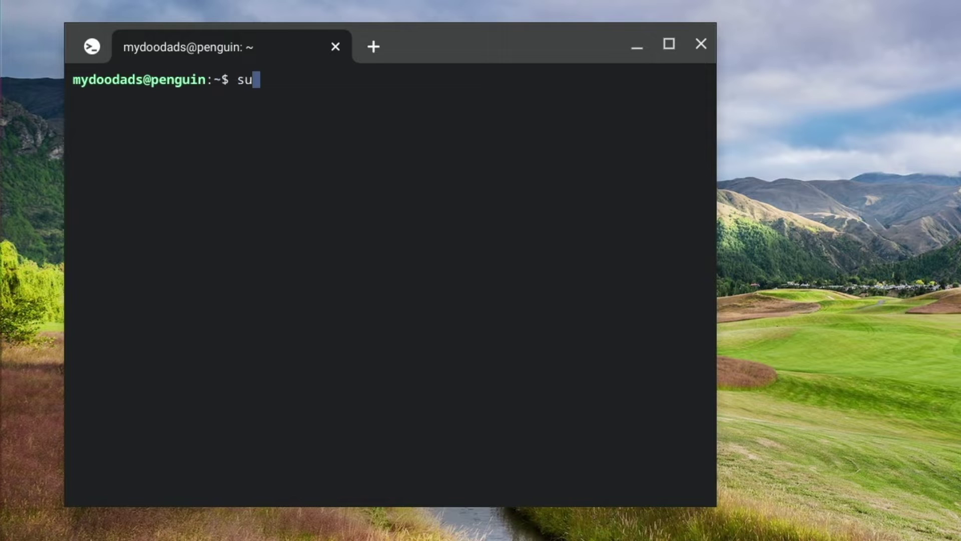
pyautogui.write('do apt')
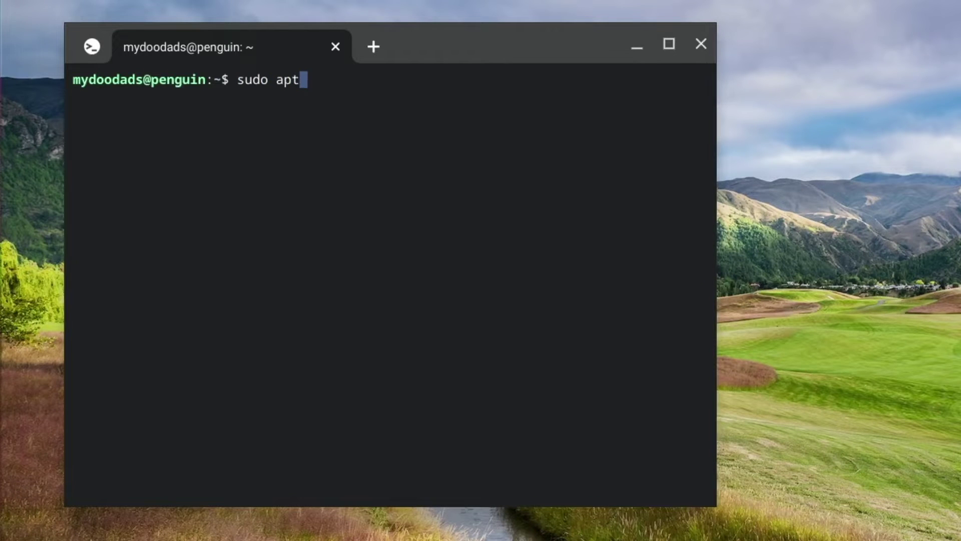
pyautogui.write('-get u')
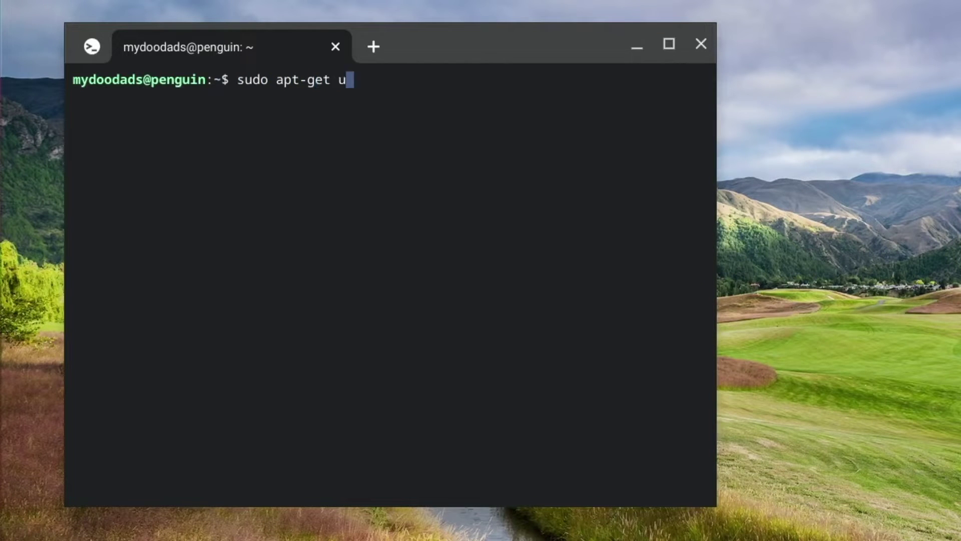
pyautogui.write('pdate')
pyautogui.press('Return')
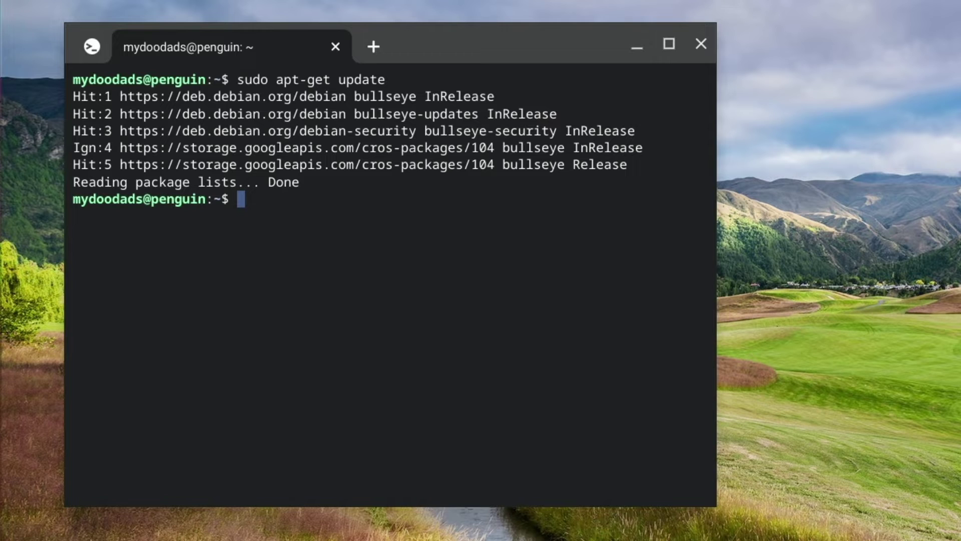
pyautogui.write('sudo apt-')
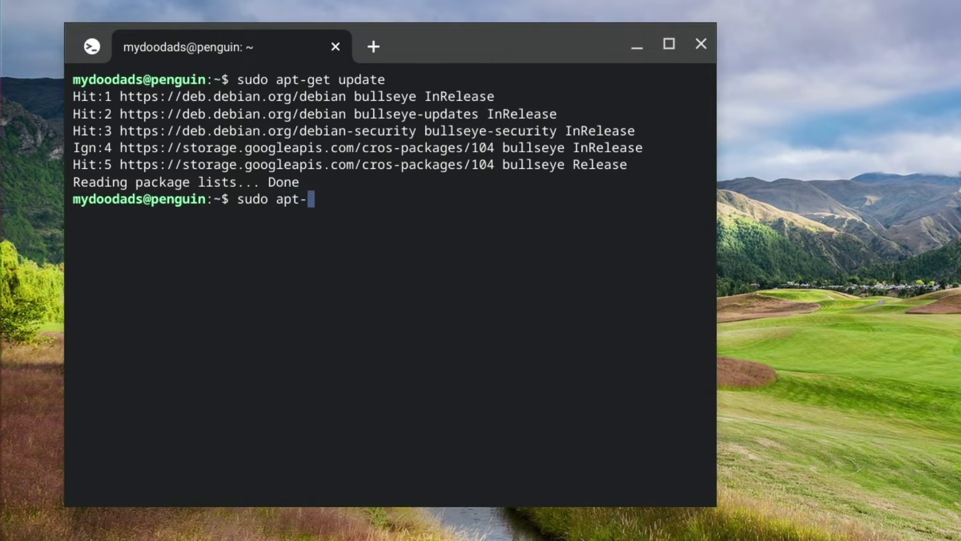
pyautogui.write('get dist-upgr')
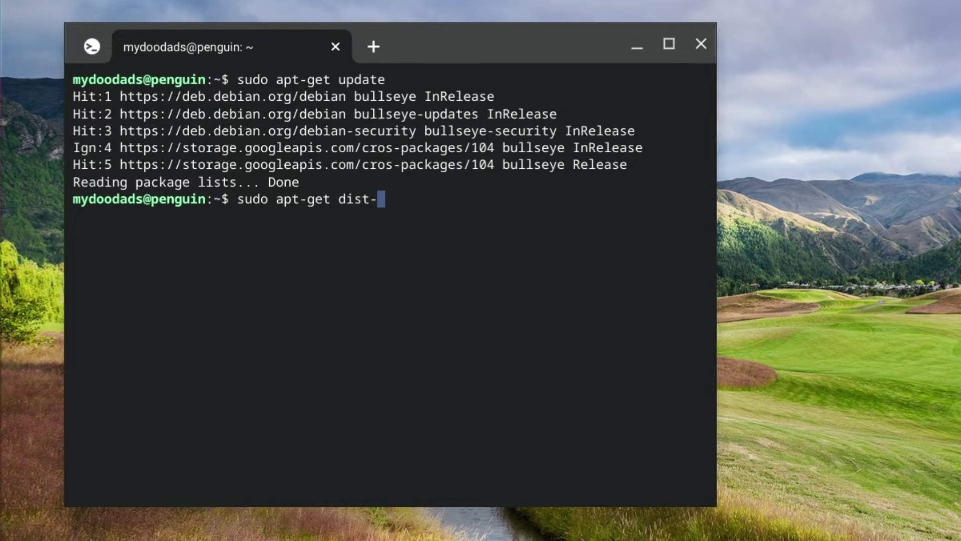
pyautogui.write('ade')
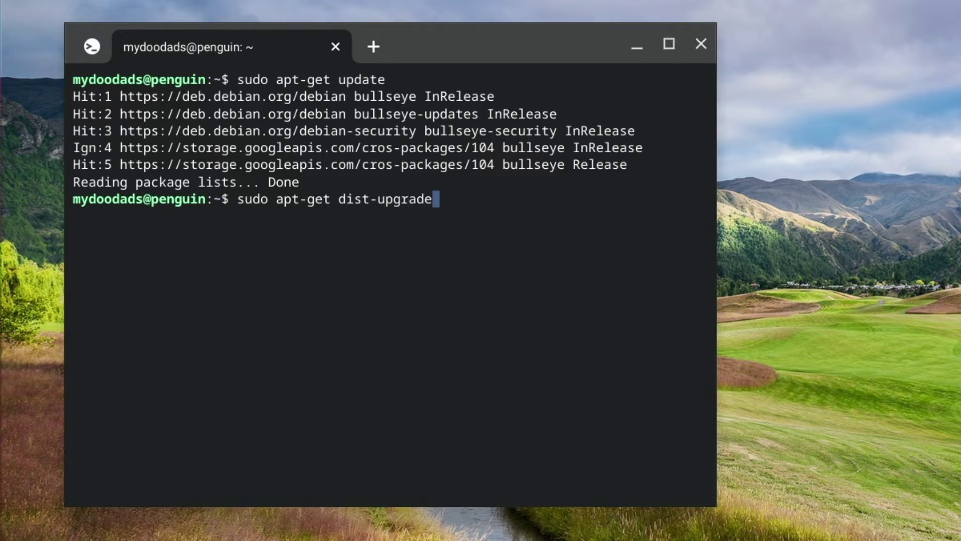
# Run the dist-upgrade, then enter the Flathub install command for org.libreoffice.LibreOffice.
pyautogui.press('Return')
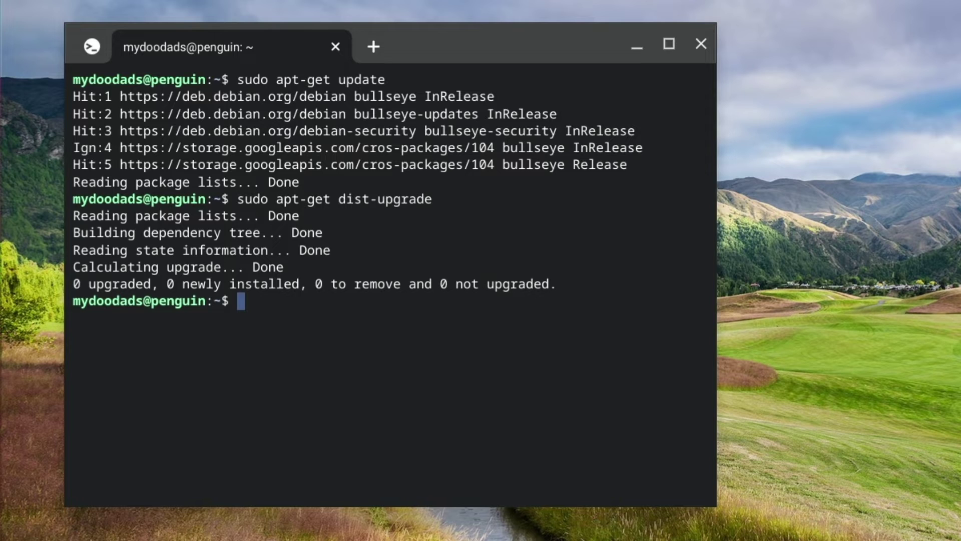
pyautogui.write('sudo')
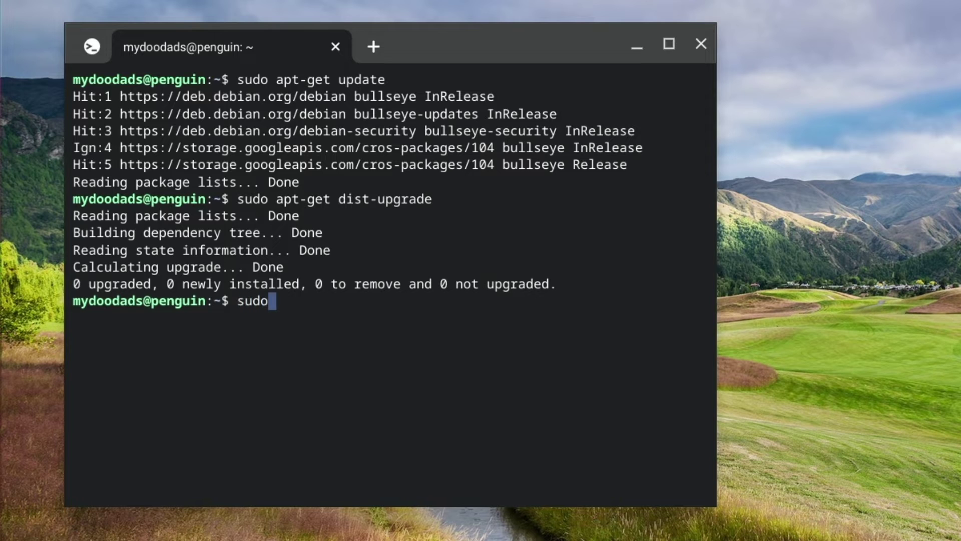
pyautogui.write(' flat')
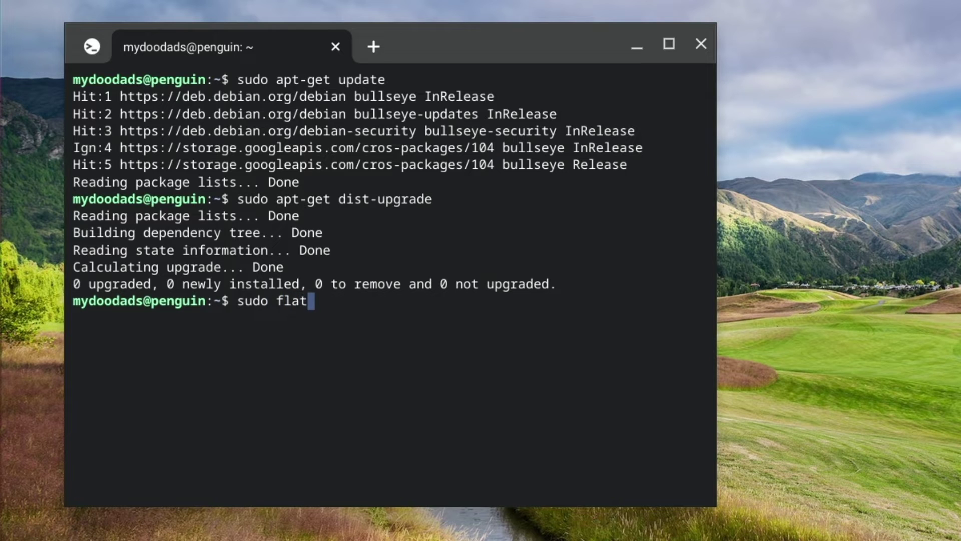
pyautogui.write('pak install')
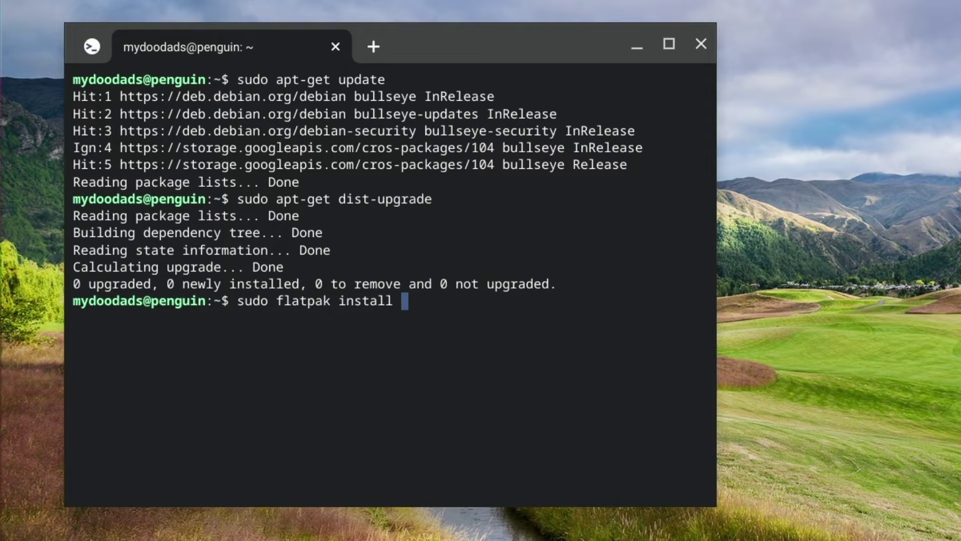
pyautogui.write(' flathub o')
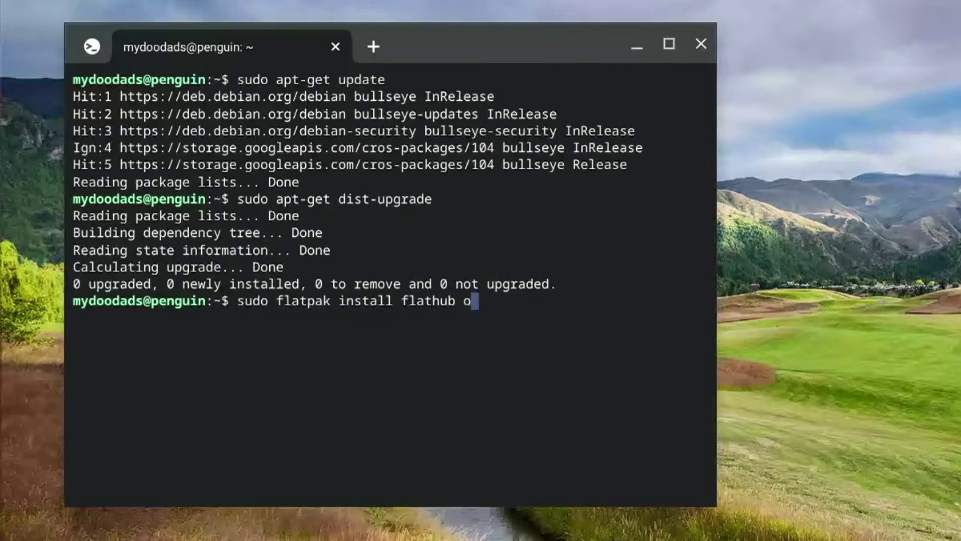
pyautogui.write('rg.')
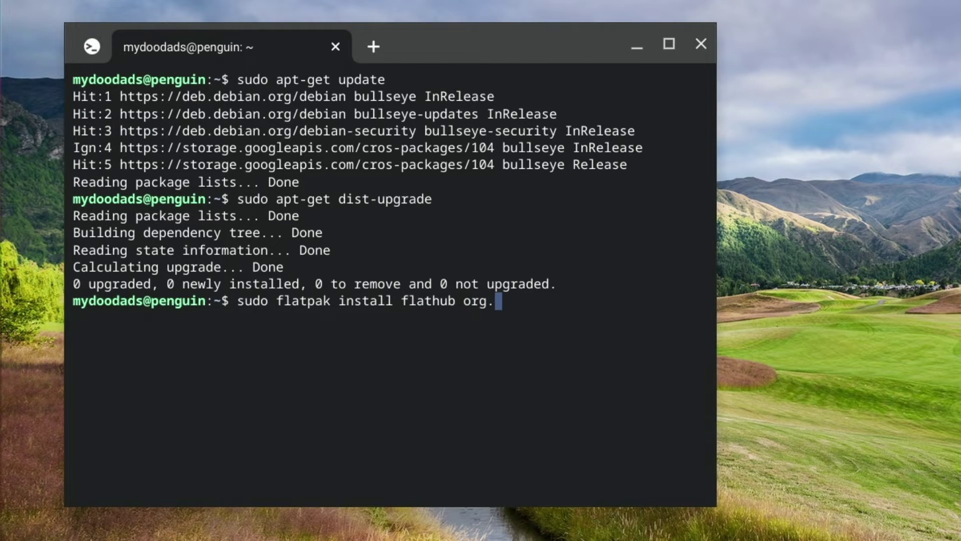
pyautogui.write('libreoffice')
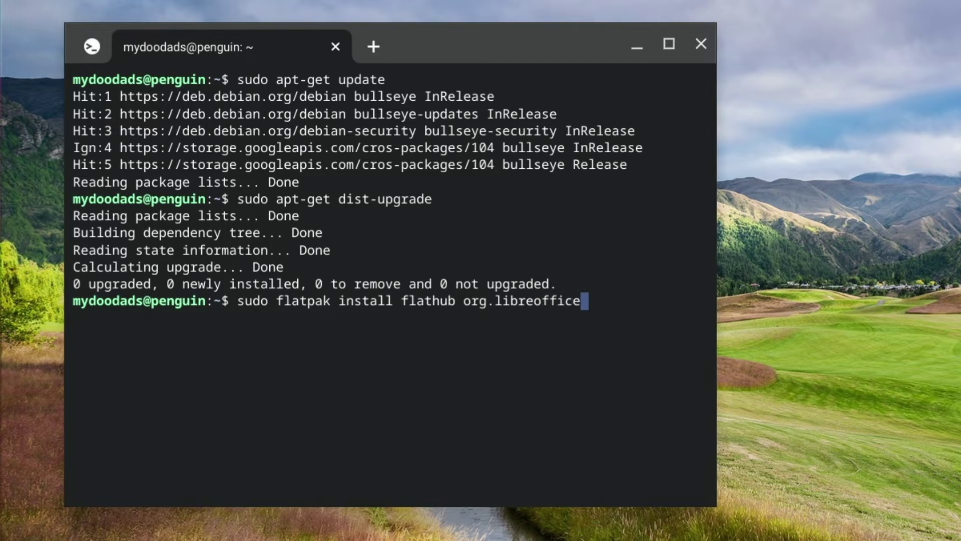
pyautogui.write('.LibreOffice')
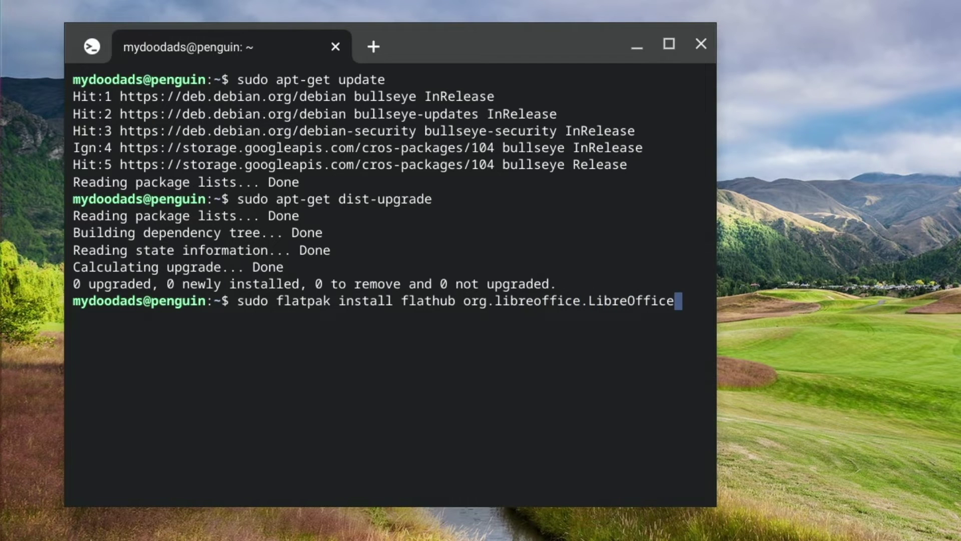
# Submit 'sudo flatpak install flathub org.libreoffice.LibreOffice' to reach the Y/n confirmation.
pyautogui.press('Return')
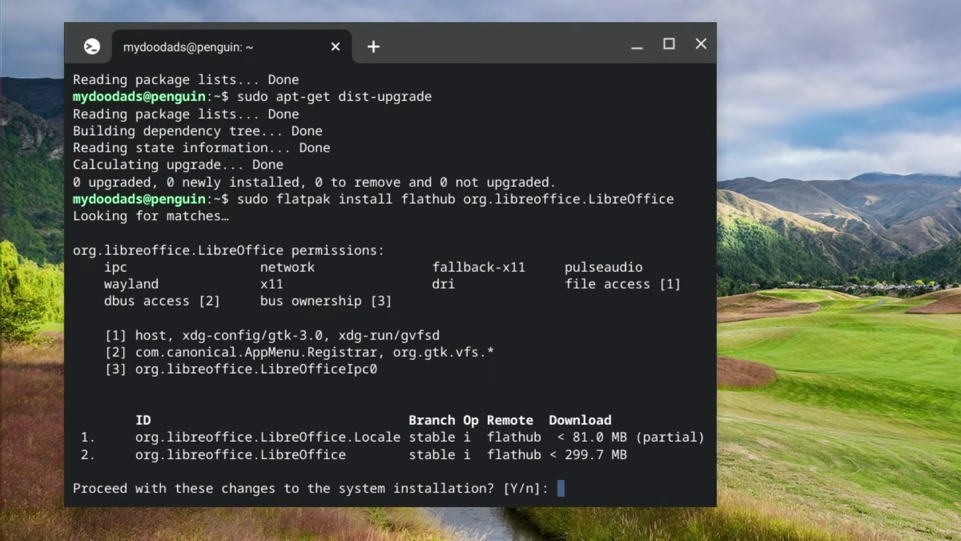
# Confirm with 'y' to install LibreOffice, then exit the shell and close Terminal.
pyautogui.write('y')
pyautogui.press('Return')
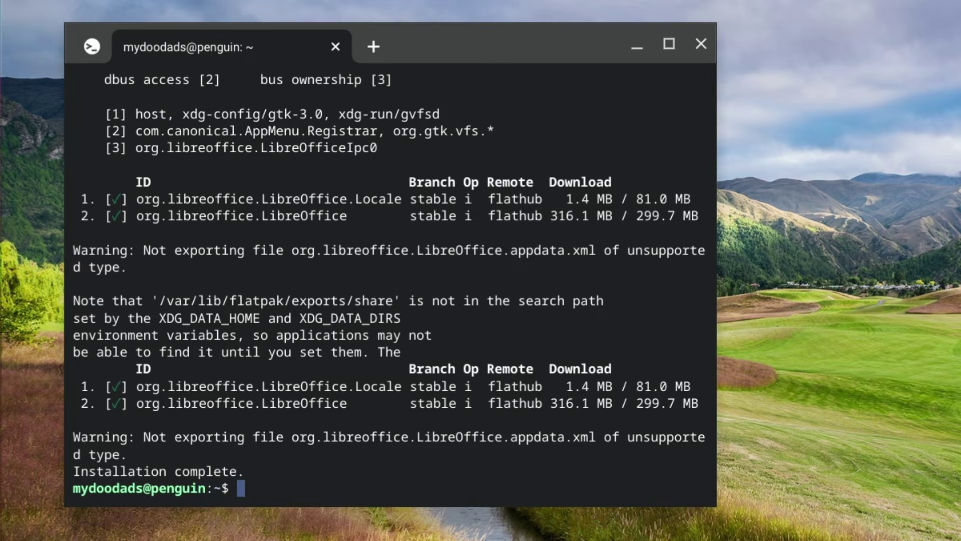
pyautogui.write('exit')
pyautogui.press('Return')
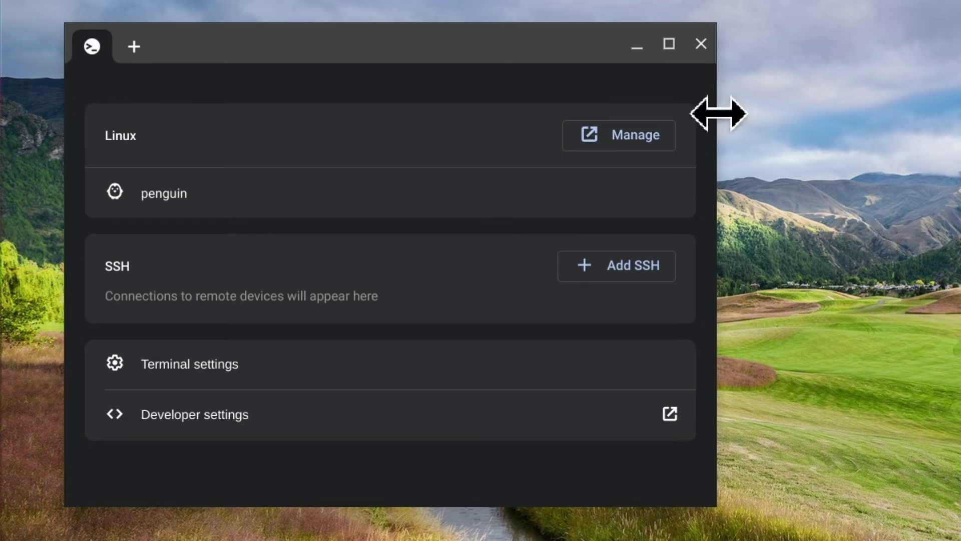
pyautogui.click(705, 42)
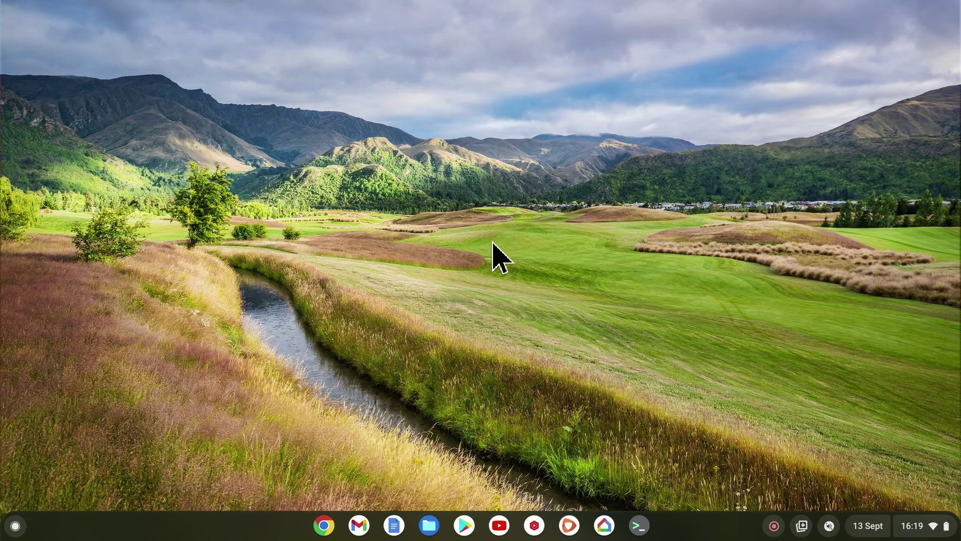
# From the launcher's Linux apps folder, start LibreOffice Writer.
pyautogui.click(15, 525)
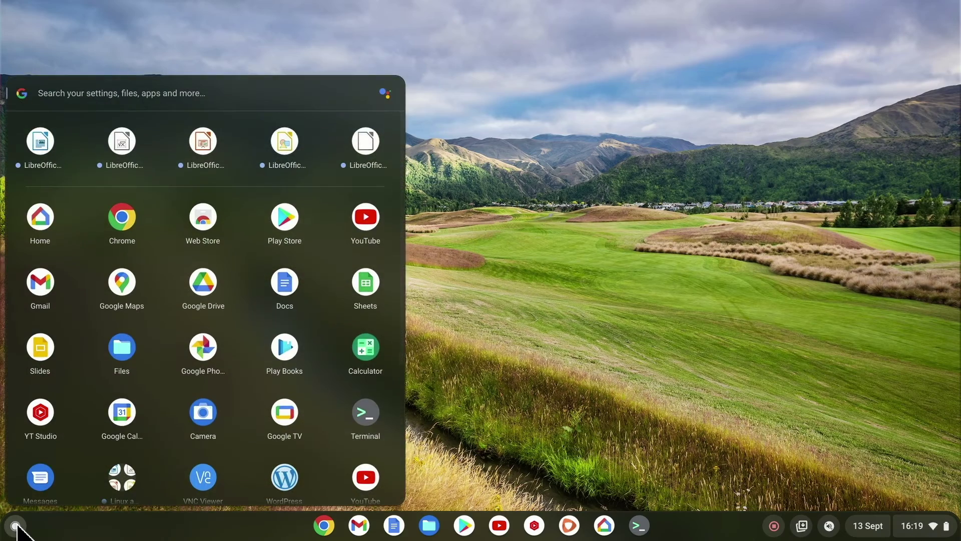
pyautogui.scroll(-2, 167, 385)
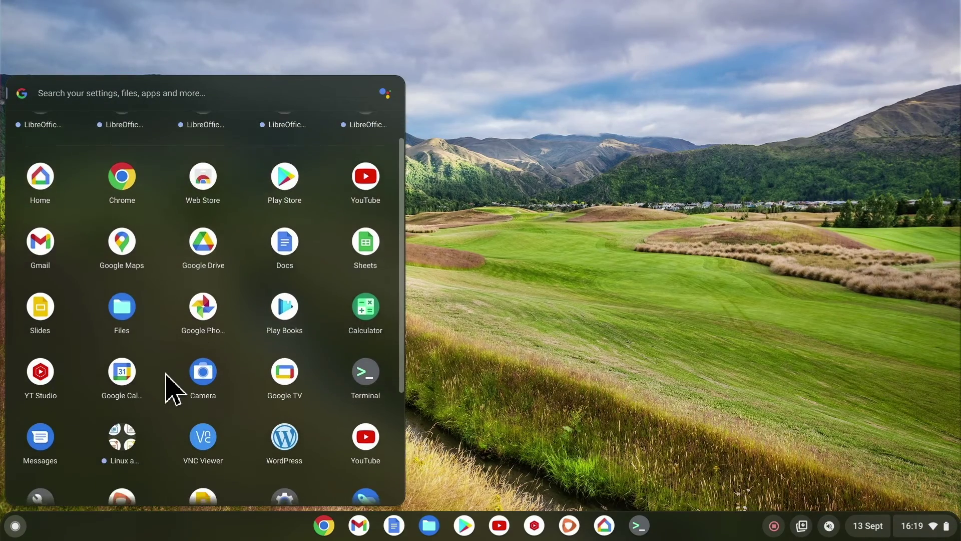
pyautogui.scroll(-2, 167, 386)
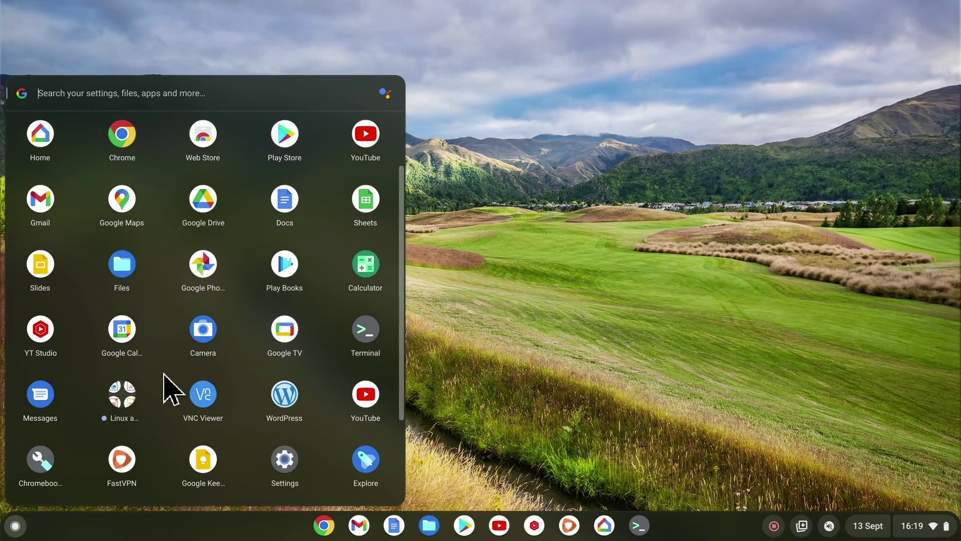
pyautogui.click(124, 398)
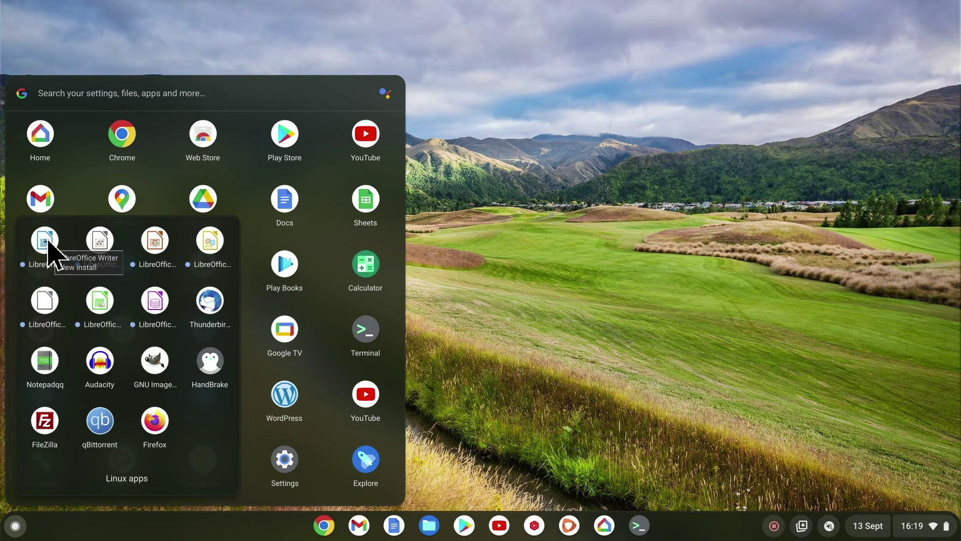
pyautogui.click(48, 242)
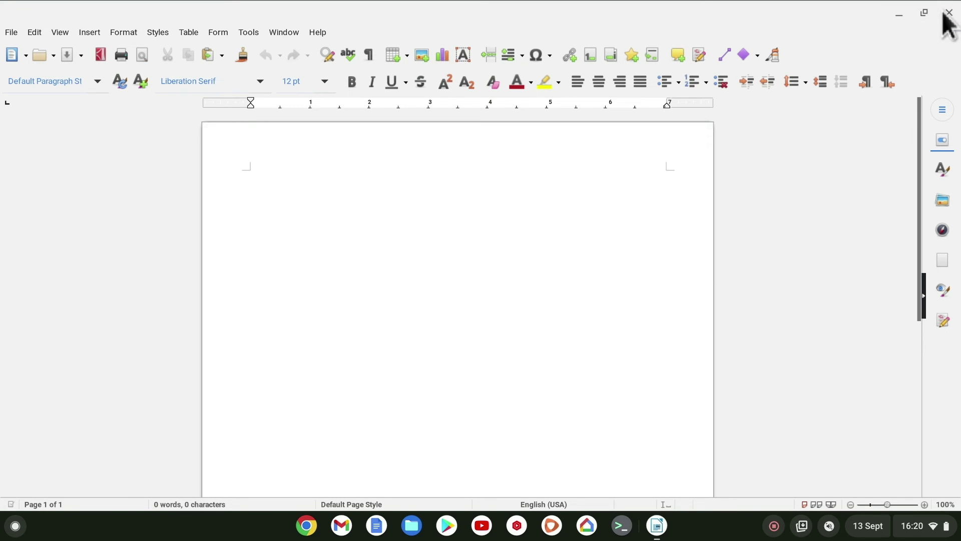
# Close the blank LibreOffice Writer window once it has opened.
pyautogui.click(949, 13)
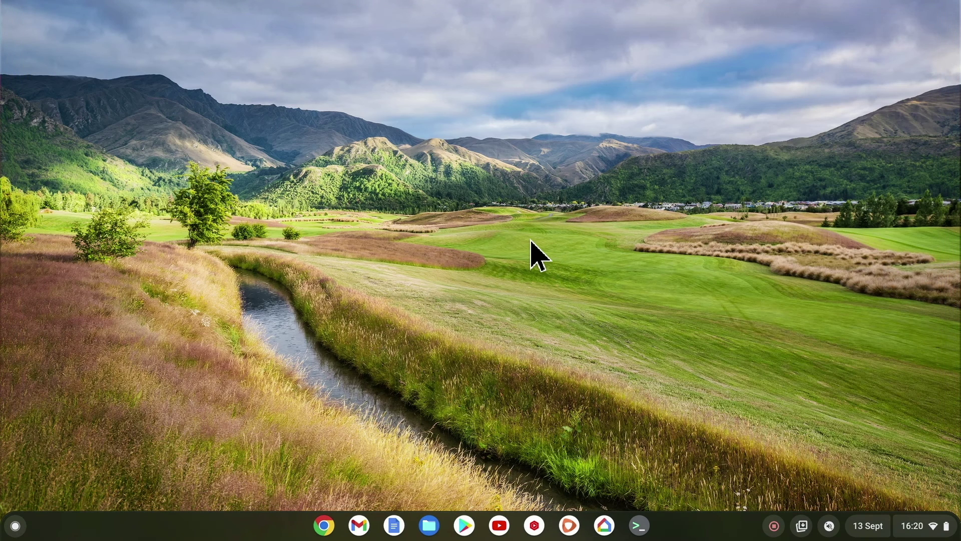